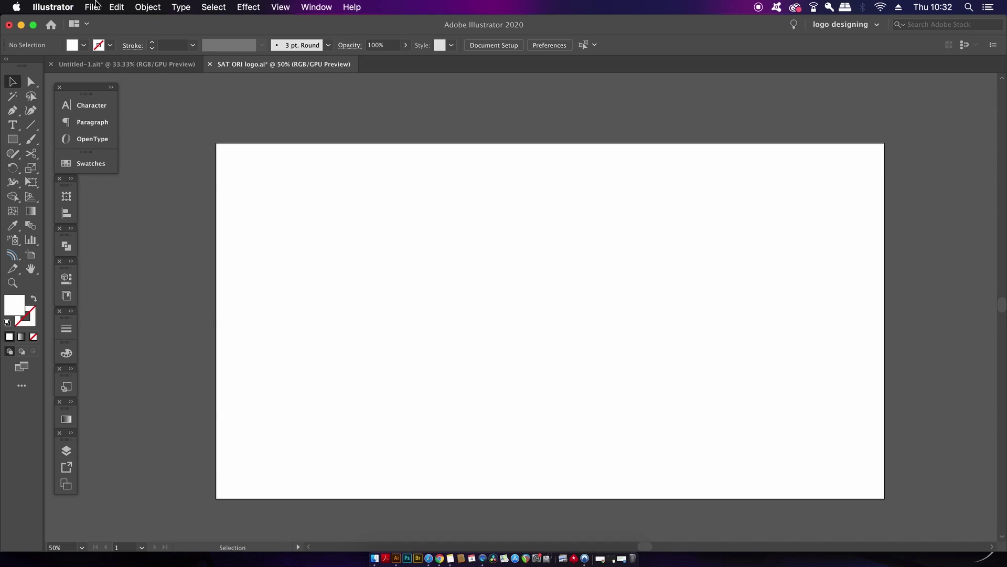
# Step: Create a new document from the Blank Templates Brochure.ait template, giving two tri-fold artboards
pyautogui.click(96, 4)
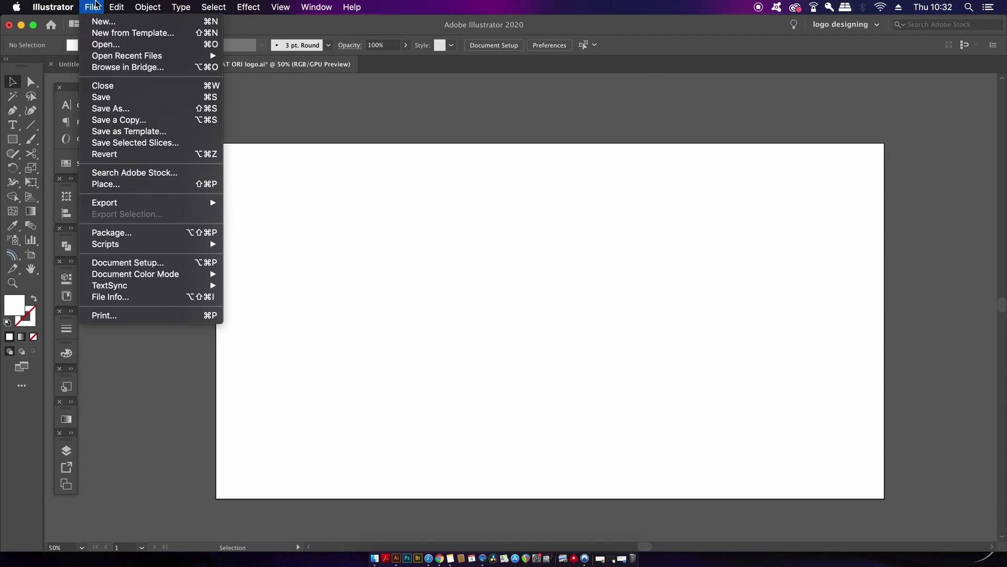
pyautogui.click(200, 37)
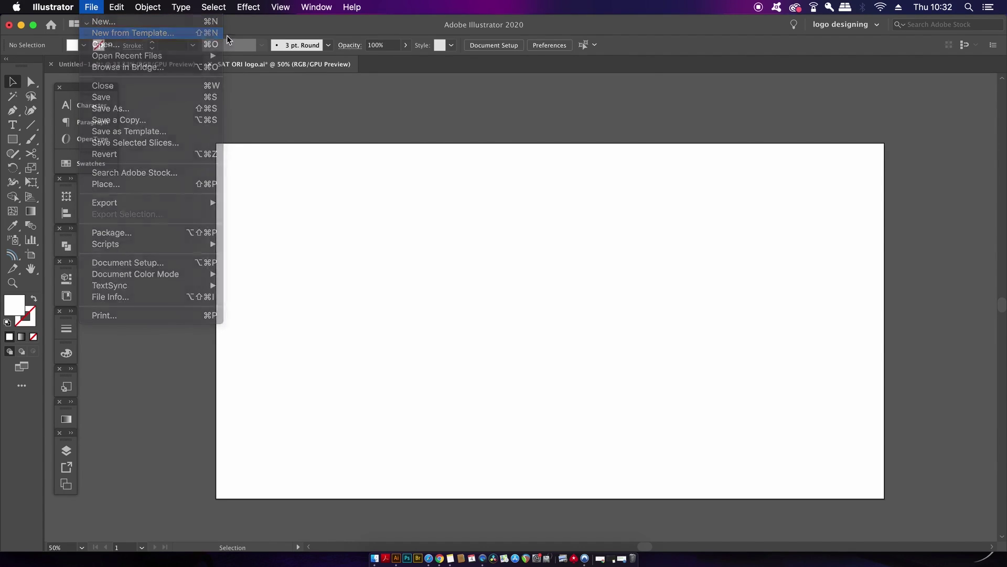
pyautogui.click(429, 96)
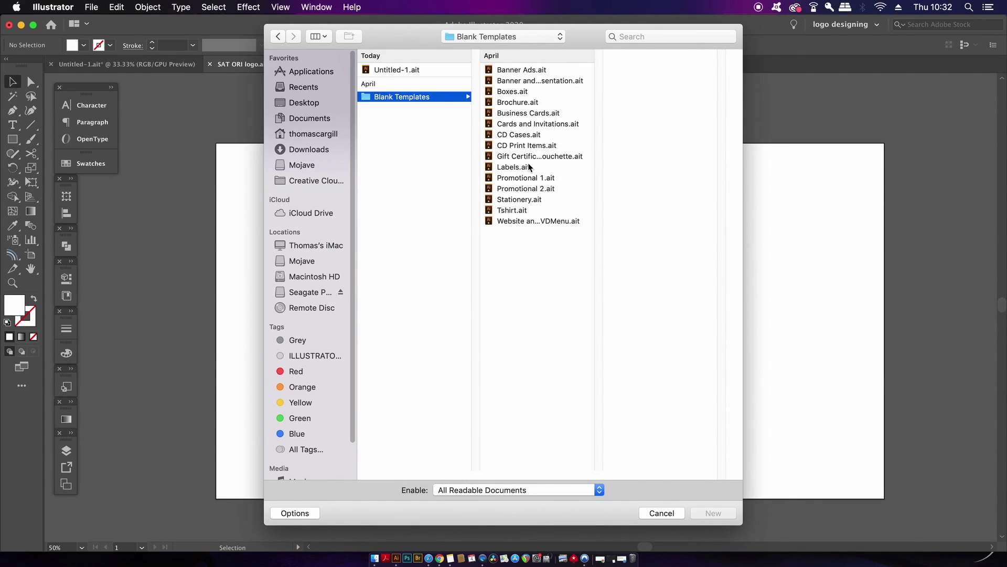
pyautogui.click(541, 103)
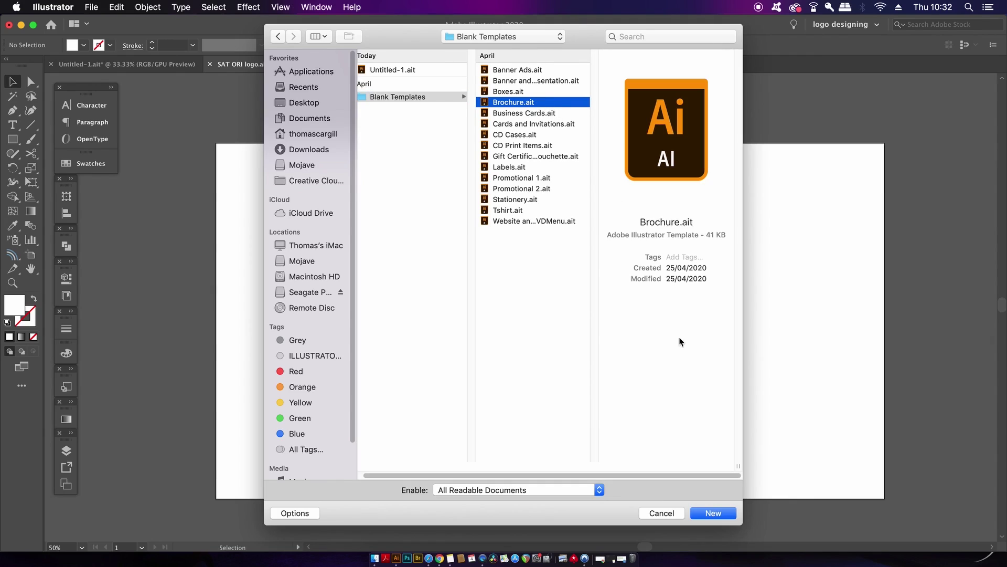
pyautogui.click(715, 513)
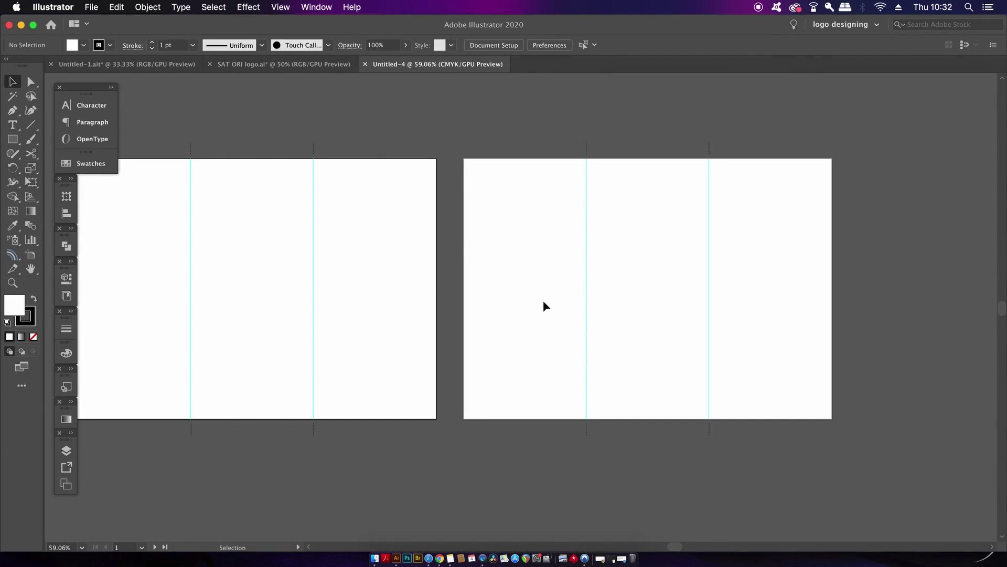
pyautogui.hscroll(-3, 544, 306)
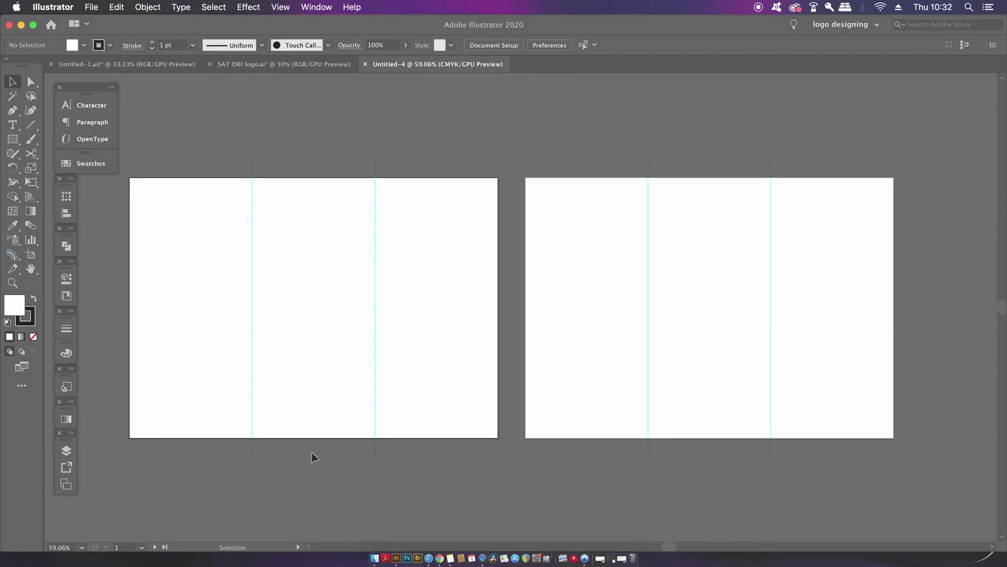
# Step: Close the brochure document and select the placeholder text in Untitled-1
pyautogui.press('super+w')
pyautogui.click(170, 65)
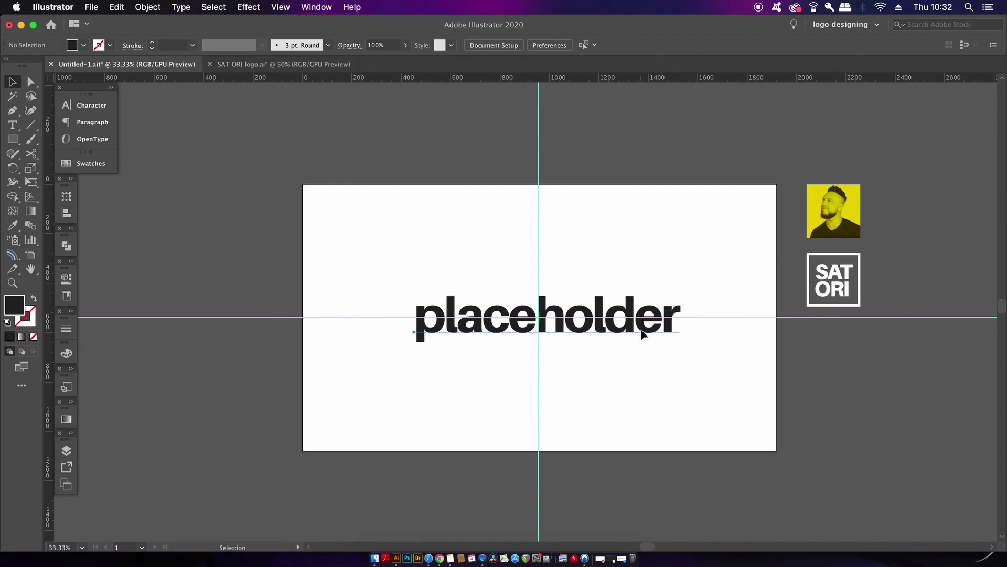
pyautogui.click(643, 334)
# Step: Check the text's Aileron Heavy, 198.92 pt, -25 tracking settings and the document's swatches
pyautogui.click(91, 105)
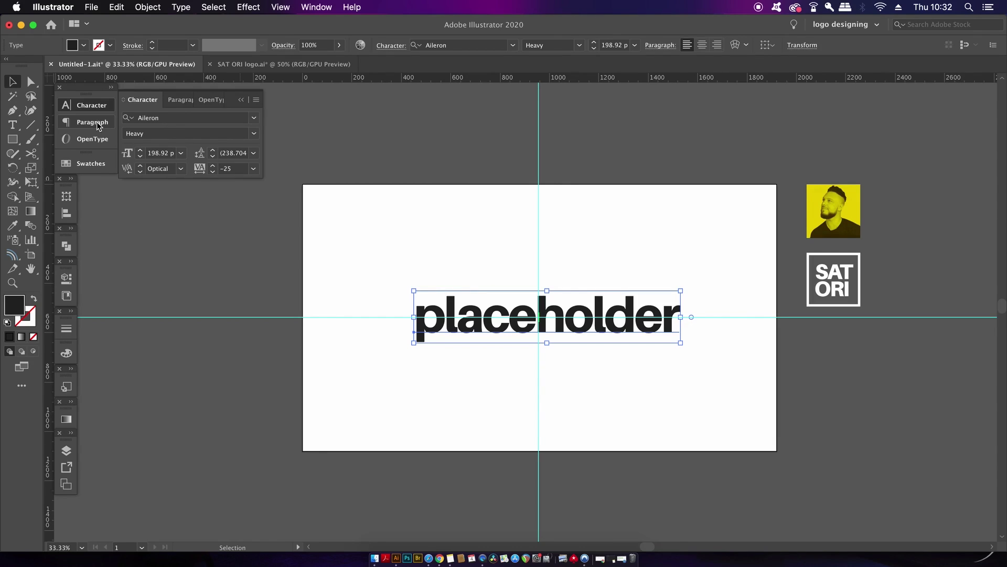
pyautogui.click(99, 107)
pyautogui.click(93, 165)
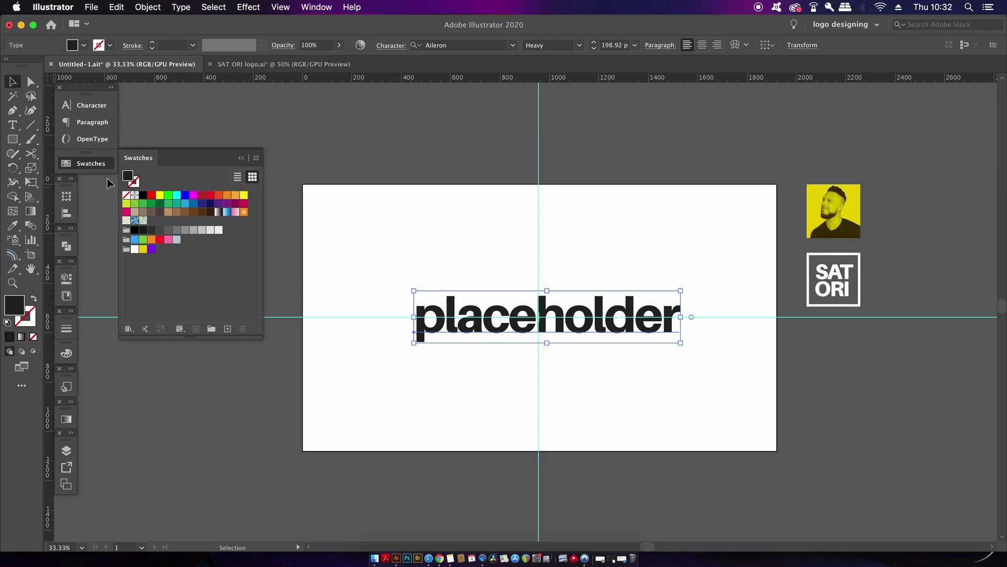
pyautogui.click(97, 164)
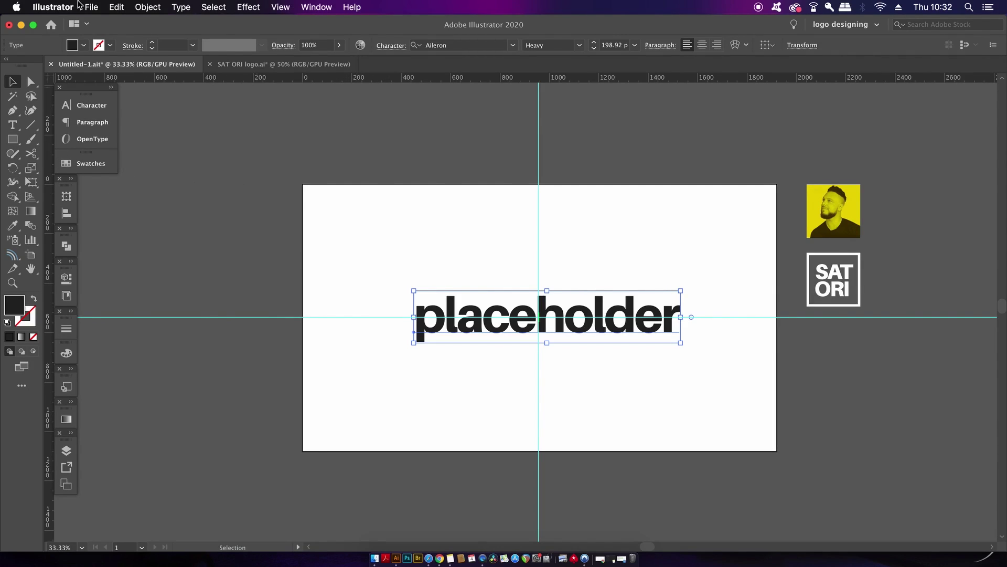
# Step: Save the layout as the Illustrator template 'satori thumbnail.ait'
pyautogui.click(83, 6)
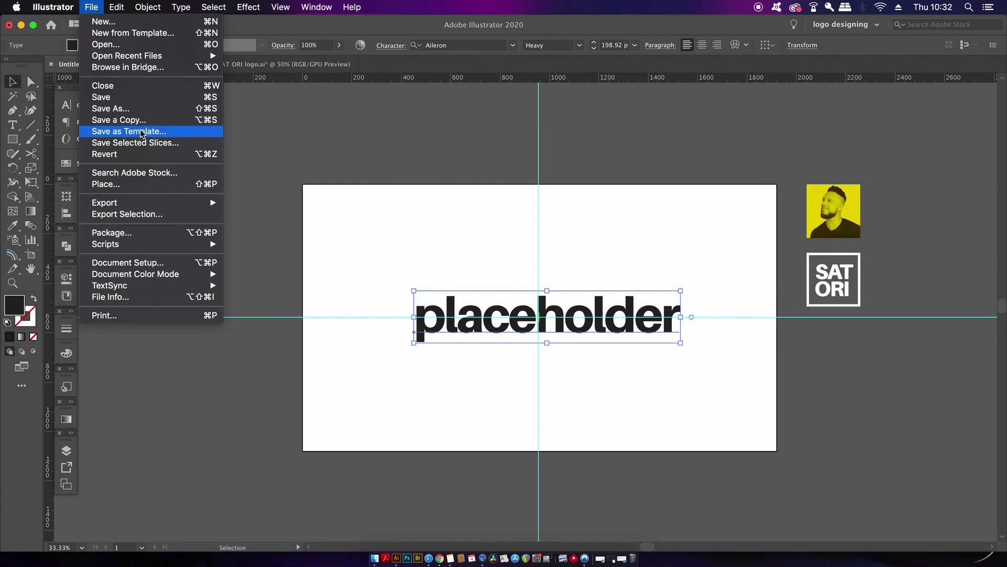
pyautogui.click(182, 139)
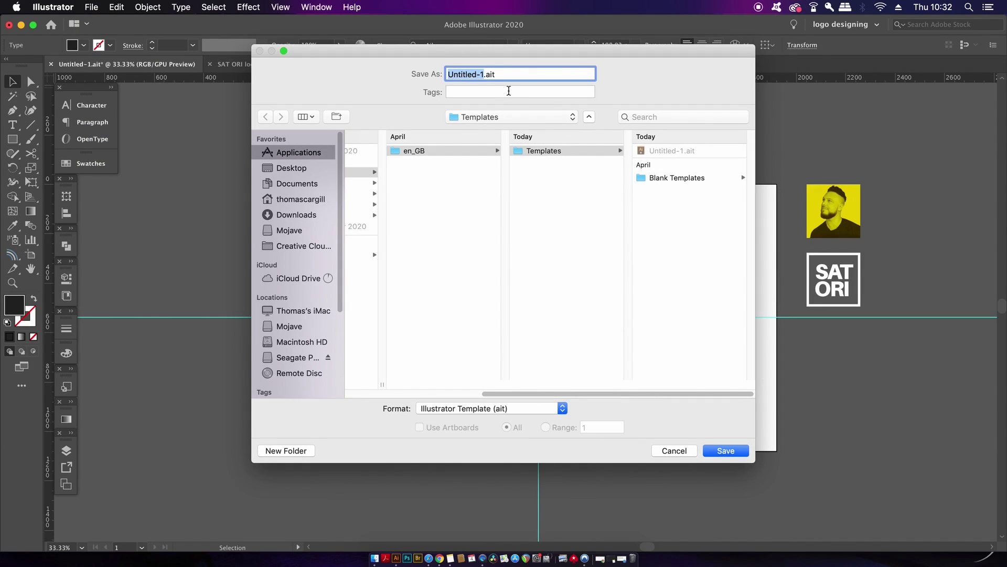
pyautogui.write('satori thumbnail')
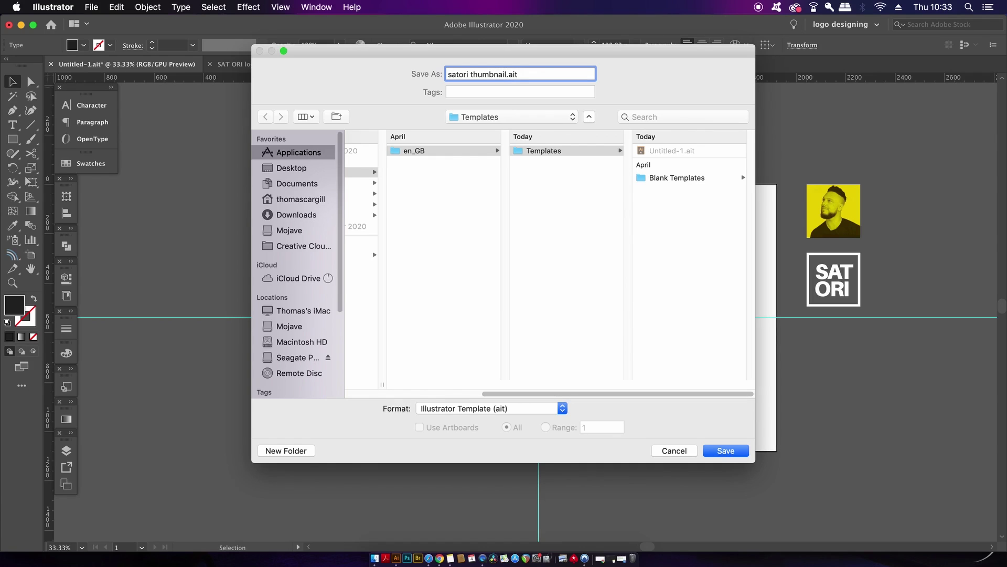
pyautogui.press('Return')
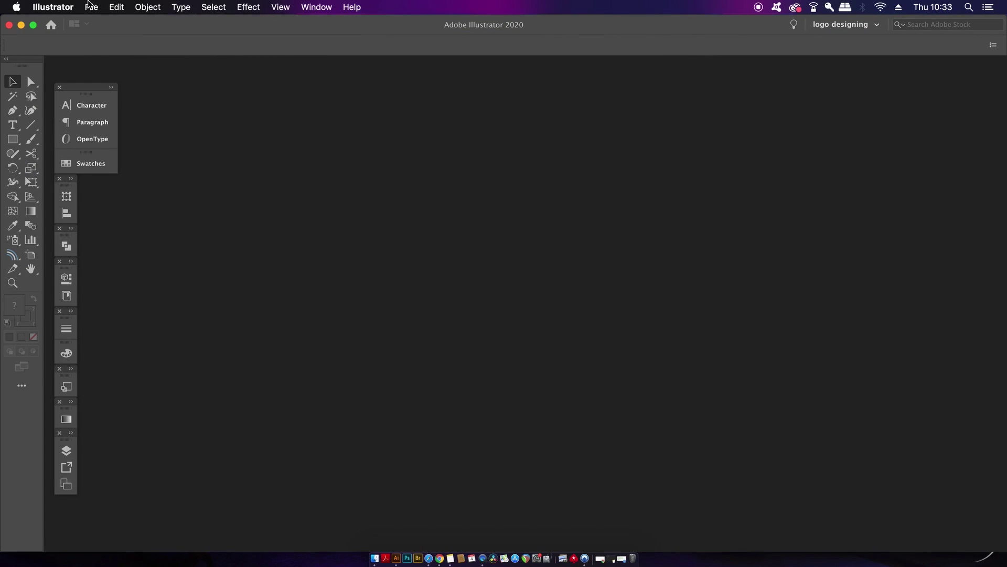
# Step: Create a new document from the satori thumbnail.ait template
pyautogui.click(92, 7)
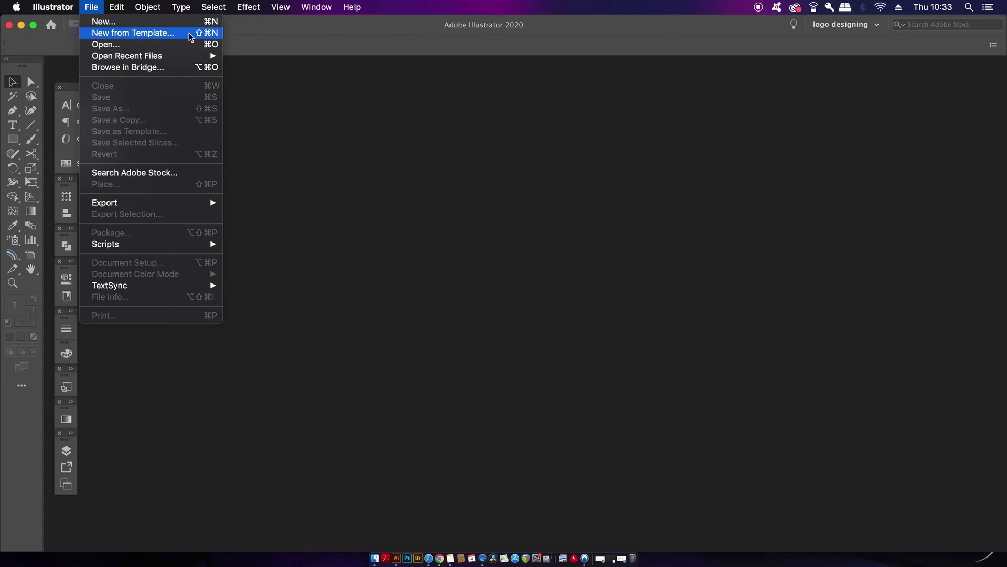
pyautogui.click(189, 35)
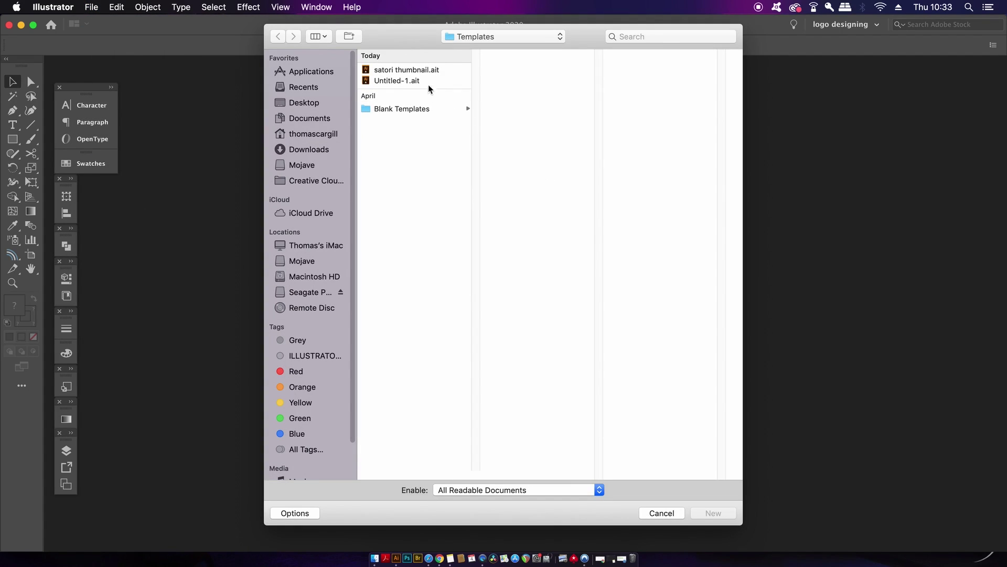
pyautogui.click(429, 70)
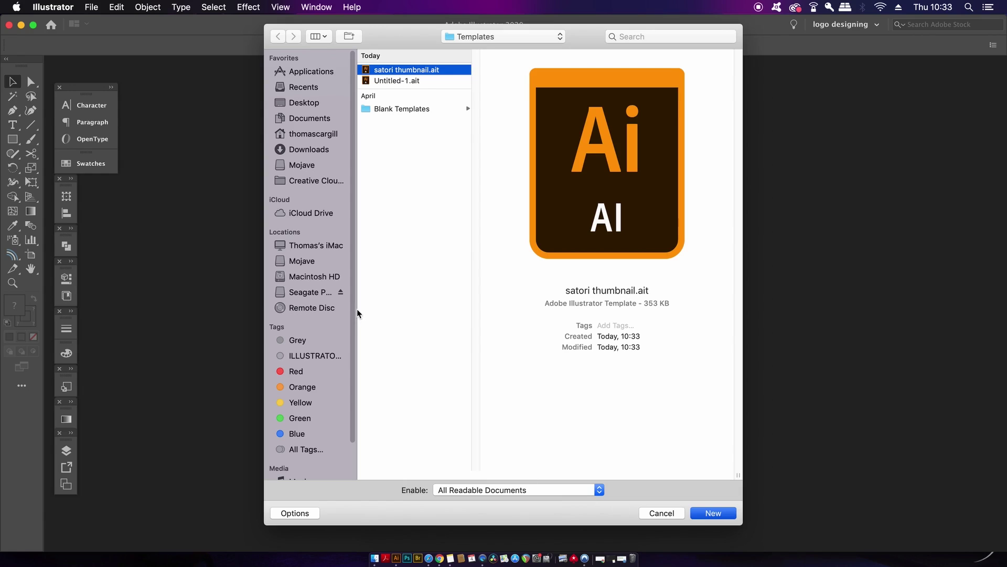
pyautogui.press('Return')
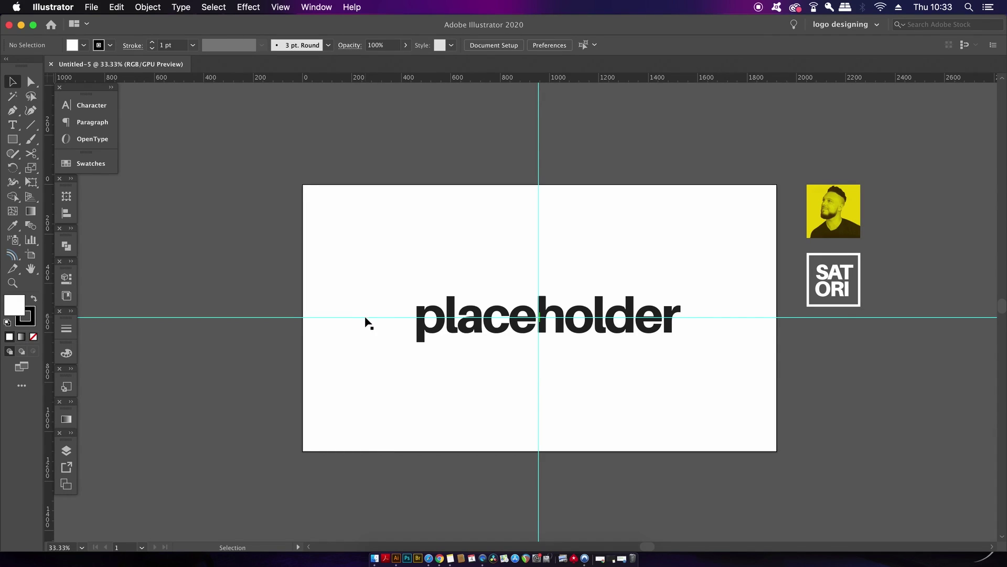
# Step: Glance at the colour swatches, then minimise Illustrator to reveal the desktop
pyautogui.click(100, 164)
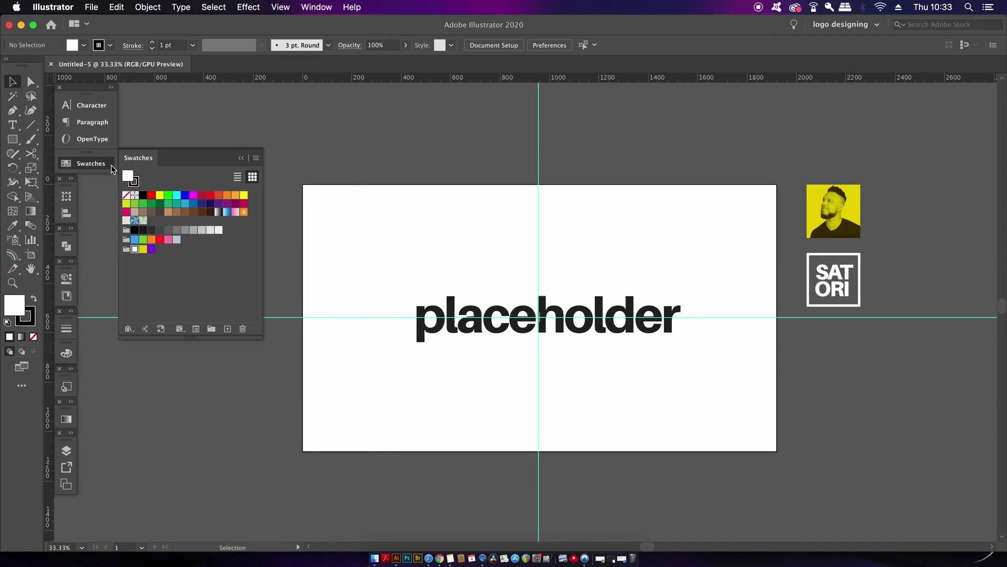
pyautogui.click(98, 164)
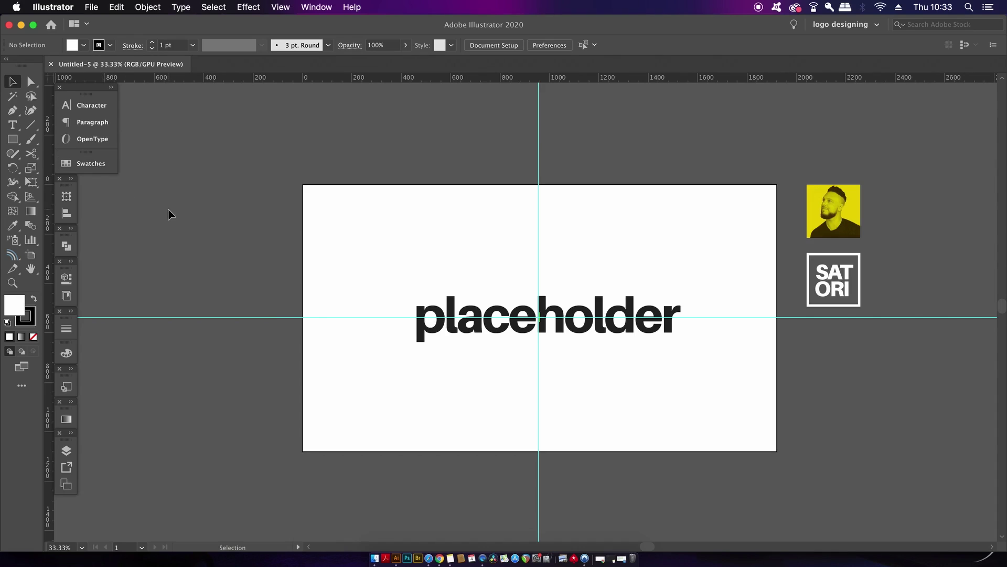
pyautogui.click(22, 25)
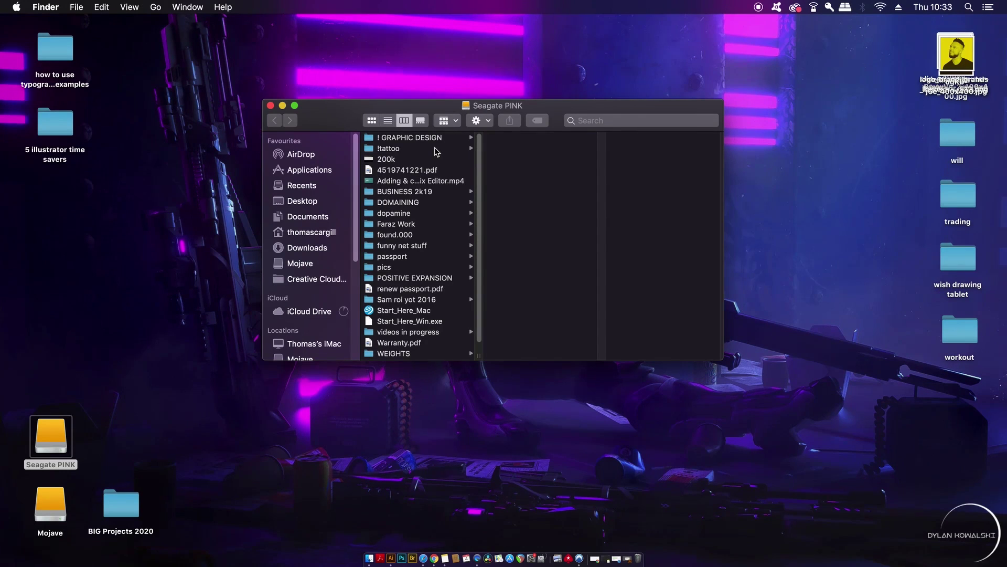
# Step: Browse Applications > Adobe Illustrator 2020 > Cool Extras > en_GB > Templates in Finder
pyautogui.click(318, 175)
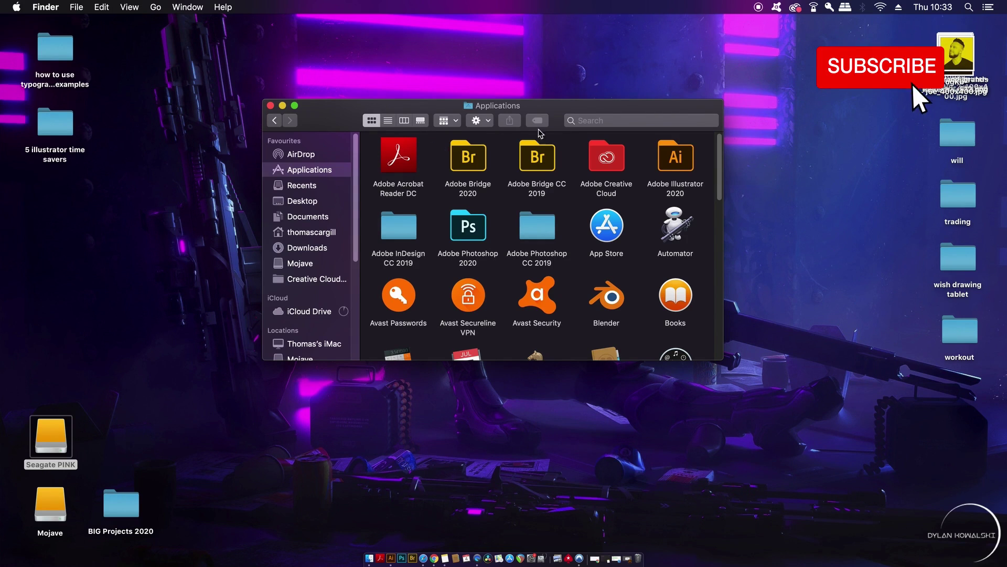
pyautogui.click(681, 153)
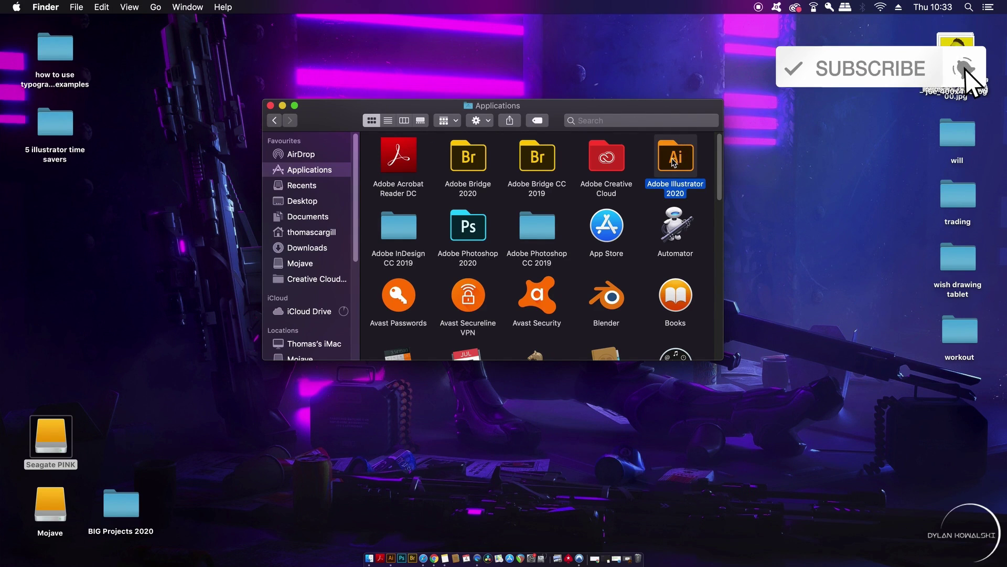
pyautogui.doubleClick(680, 156)
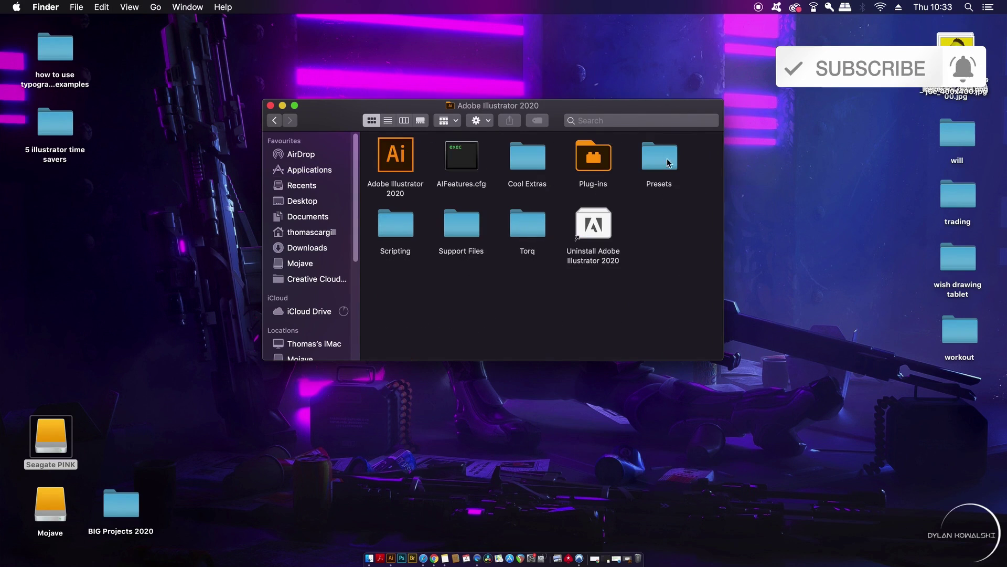
pyautogui.doubleClick(533, 167)
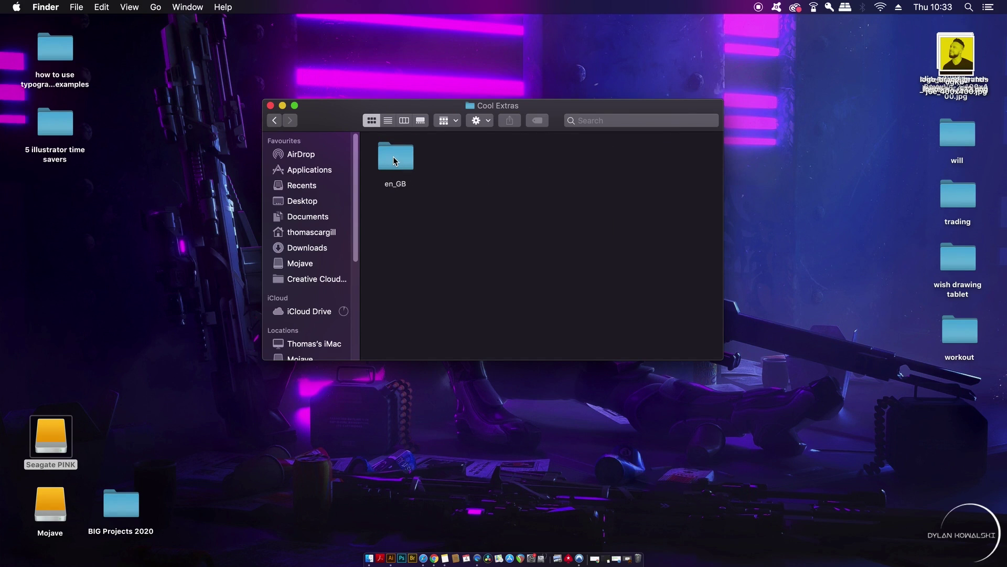
pyautogui.doubleClick(395, 161)
pyautogui.doubleClick(418, 160)
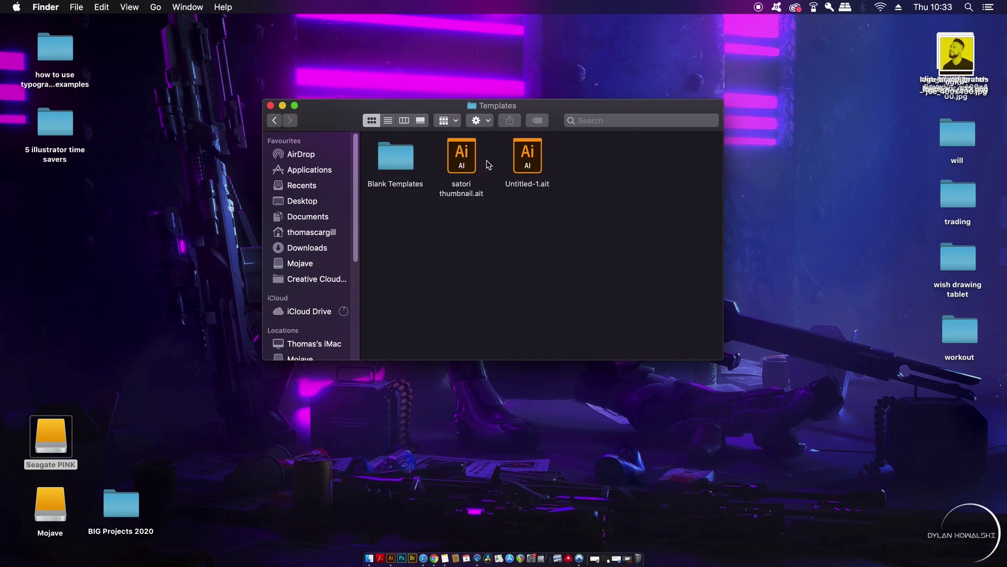
# Step: Go back to en_GB and show Get Info for the Templates folder
pyautogui.click(275, 120)
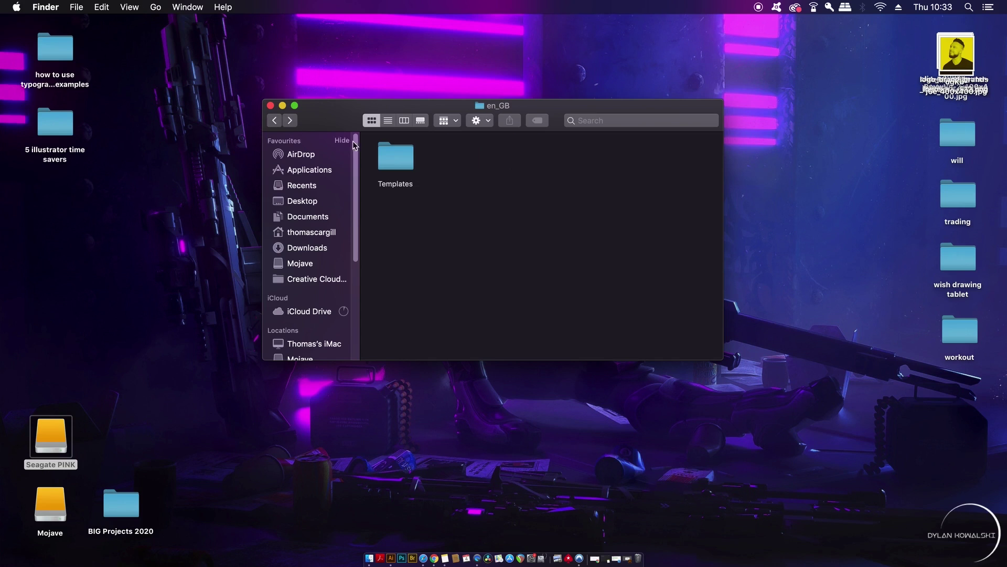
pyautogui.rightClick(396, 161)
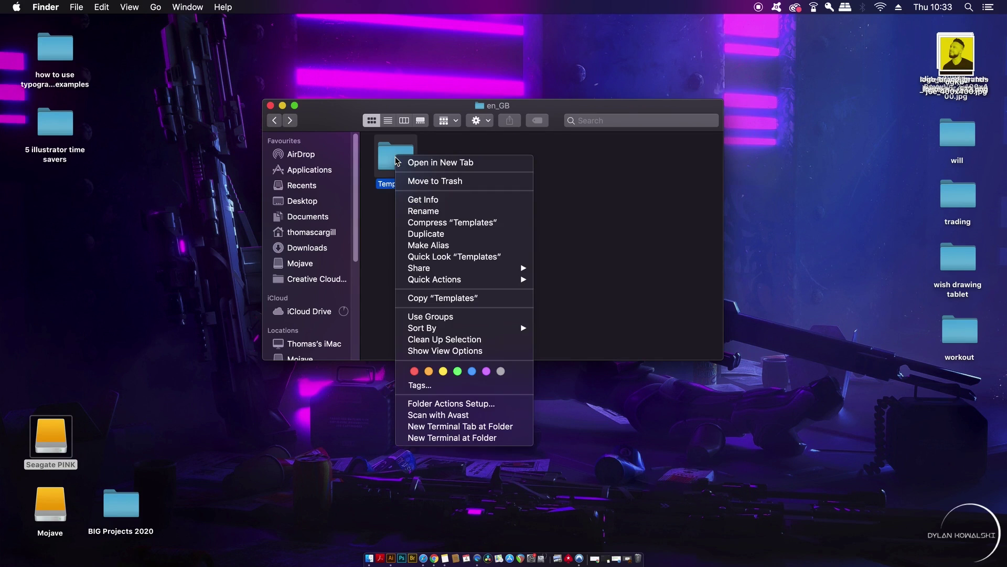
pyautogui.click(488, 200)
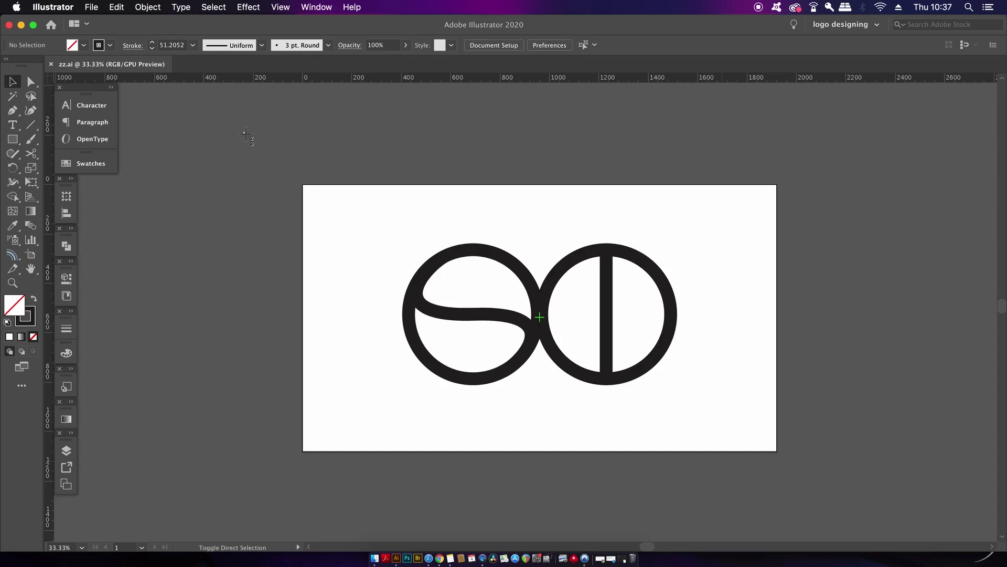
# Step: Capture the artboard with the purple two-circle logo as a region screenshot using Cmd+Shift+4
pyautogui.moveTo(244, 132); pyautogui.dragTo(852, 491)
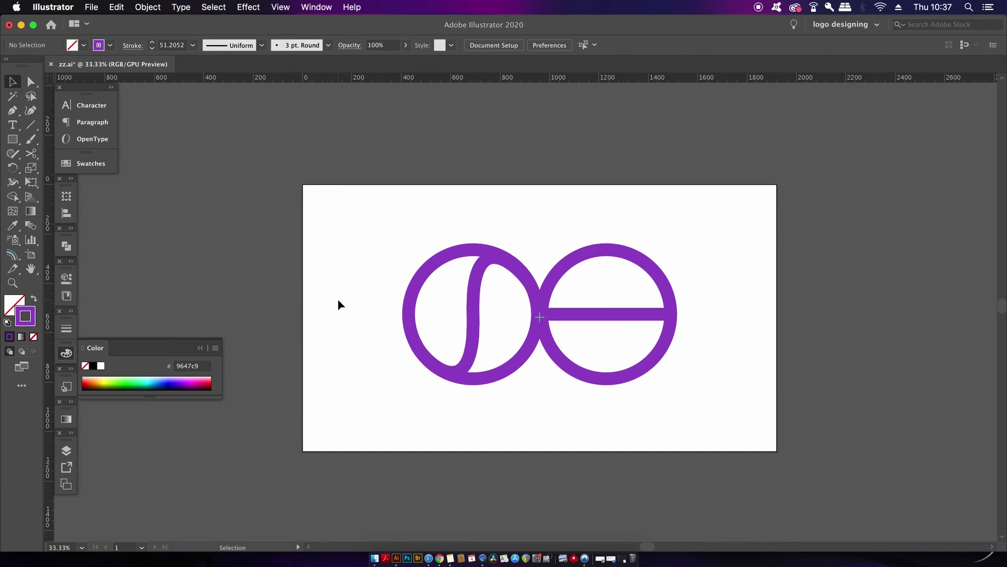
pyautogui.press('super+shift+4')
pyautogui.moveTo(255, 149); pyautogui.dragTo(852, 494)
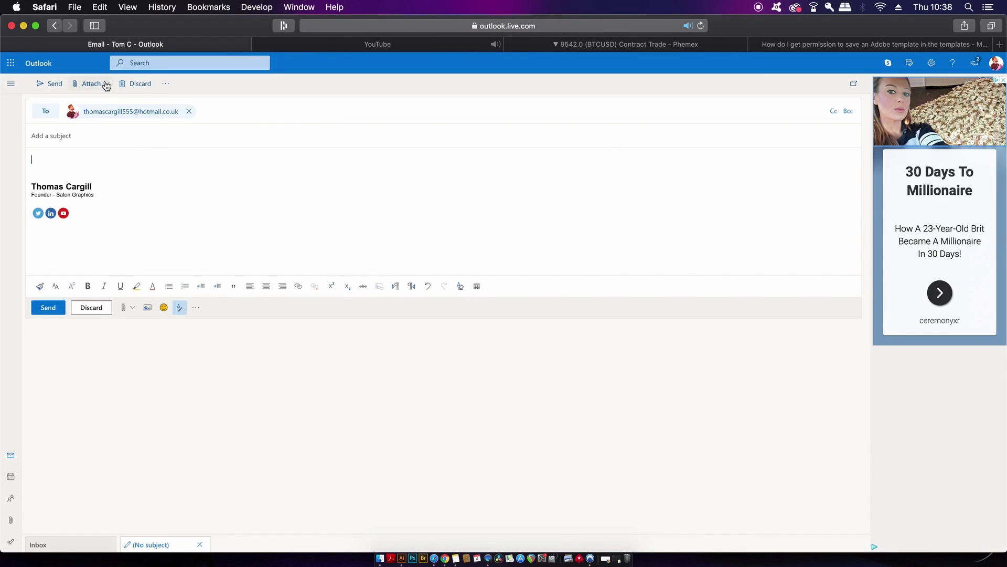
pyautogui.click(104, 83)
pyautogui.click(139, 100)
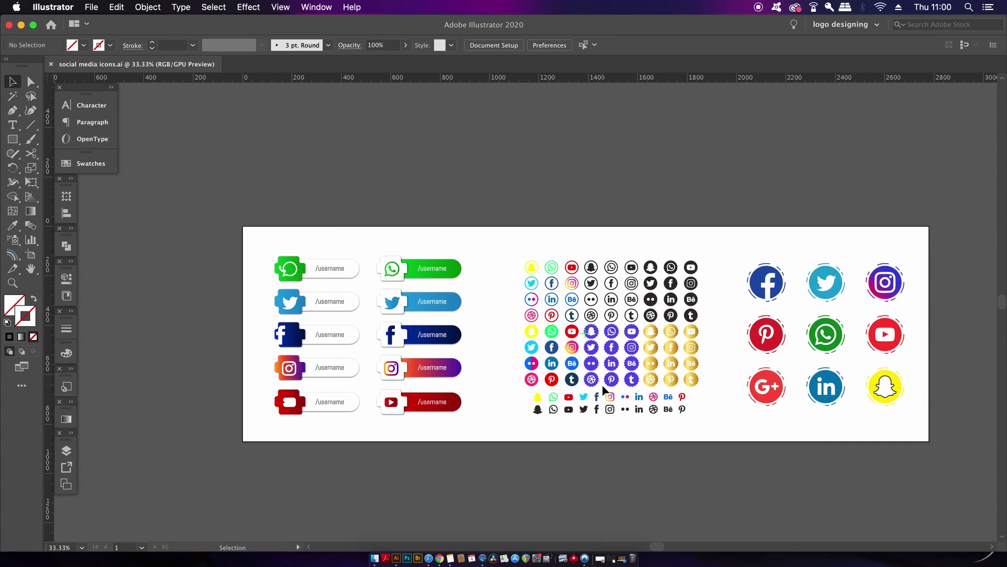
pyautogui.moveTo(591, 380); pyautogui.dragTo(496, 202)
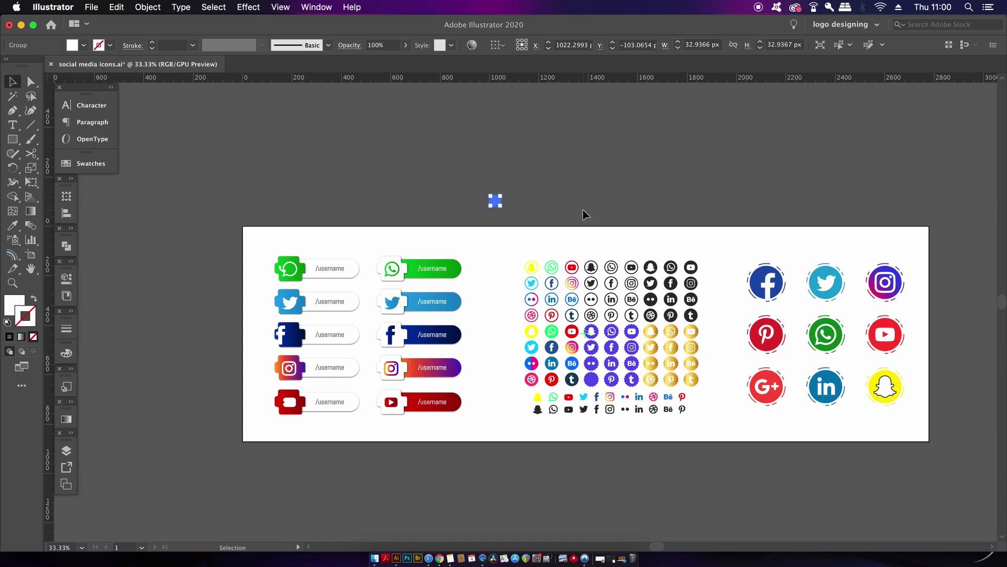
pyautogui.press('super+z')
pyautogui.scroll(2, 585, 378)
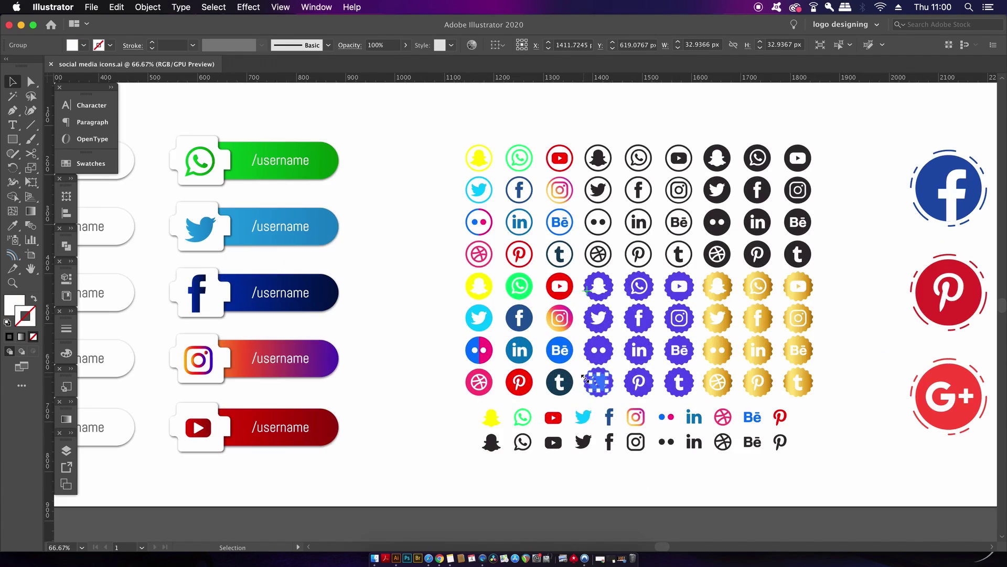
pyautogui.click(598, 382)
pyautogui.keyDown('shift'); pyautogui.click(612, 386); pyautogui.keyUp('shift')
pyautogui.moveTo(613, 385); pyautogui.dragTo(441, 171)
pyautogui.press('super+g')
pyautogui.click(556, 173)
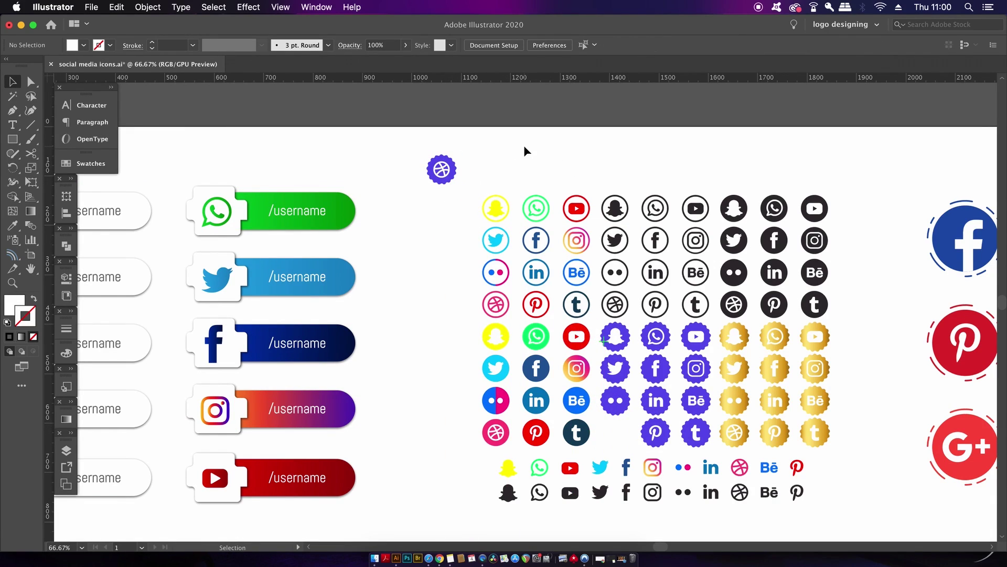
pyautogui.press('super+z')
pyautogui.click(544, 174)
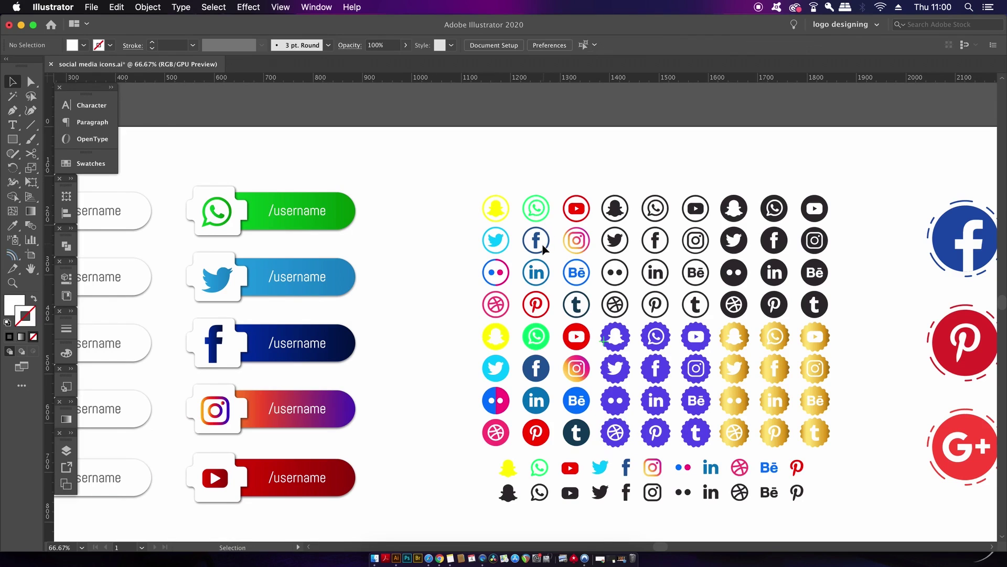
pyautogui.press('super+minus')
pyautogui.press('super+minus')
pyautogui.scroll(2, 598, 192)
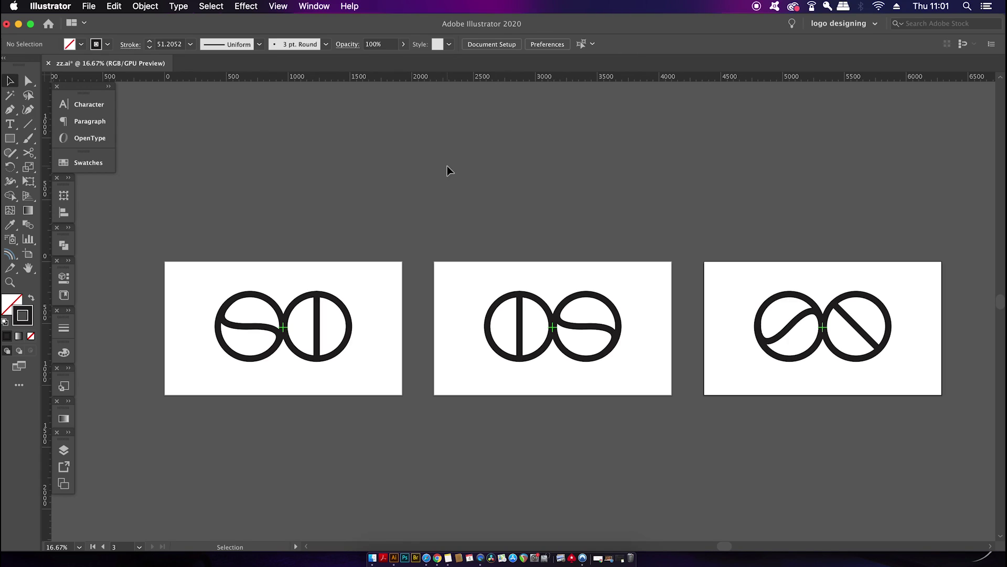
# Step: Set up Export As in PNG format with Use Artboards enabled
pyautogui.click(94, 4)
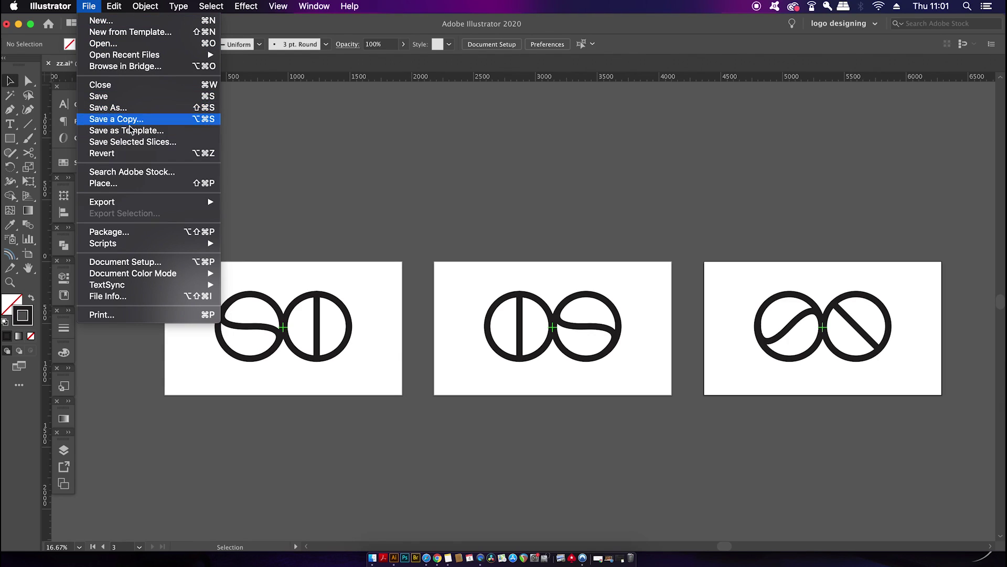
pyautogui.moveTo(138, 202)
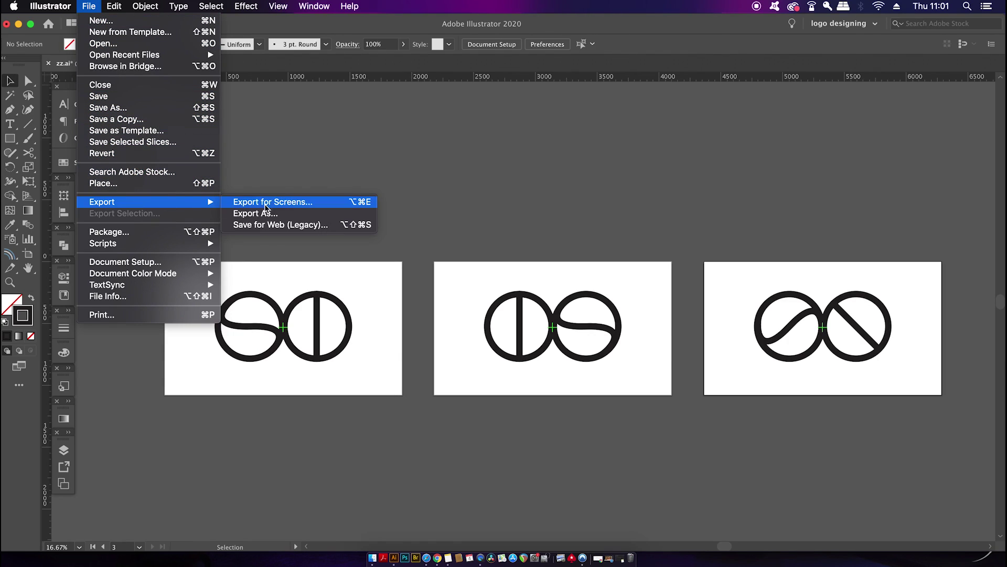
pyautogui.click(289, 219)
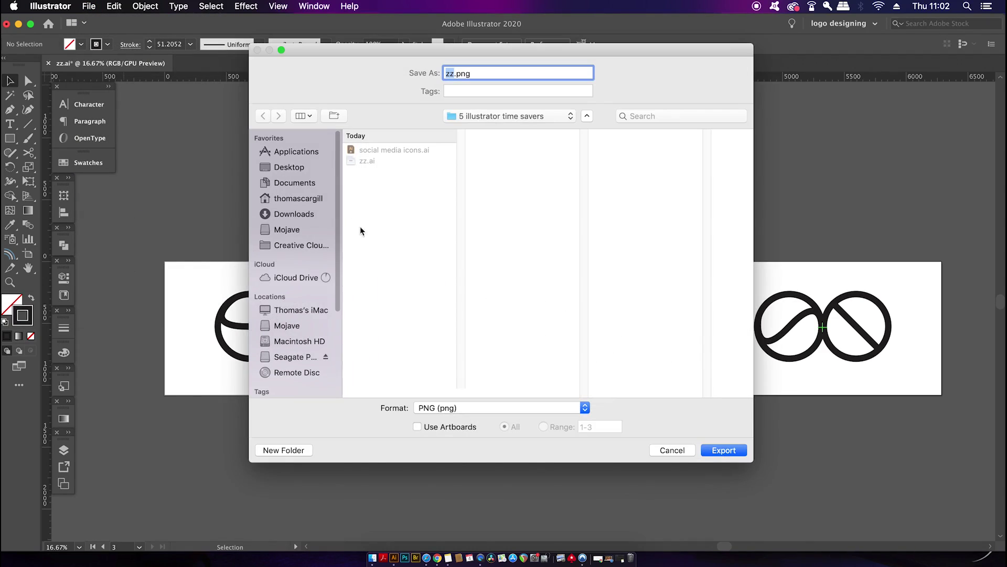
pyautogui.click(450, 428)
pyautogui.click(465, 408)
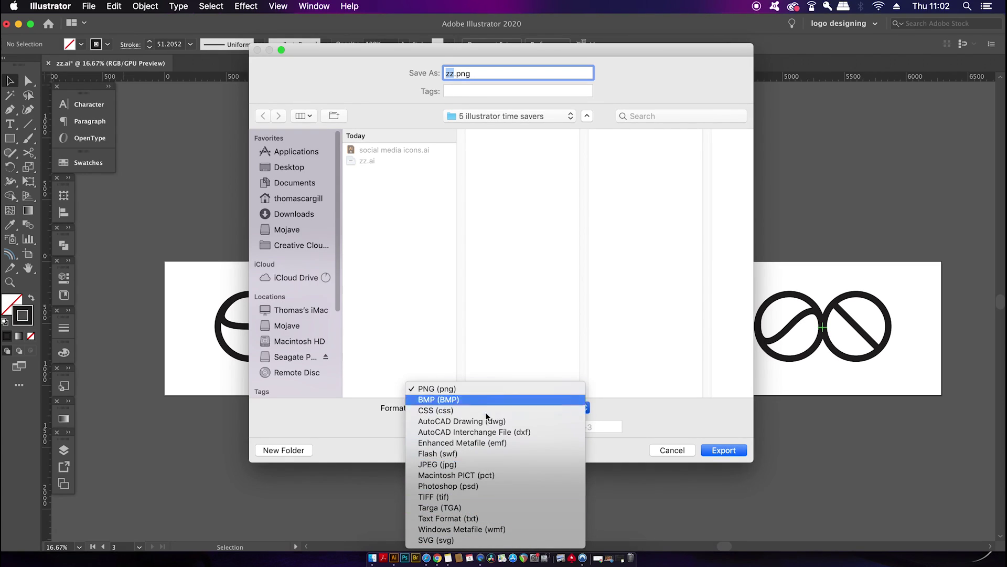
pyautogui.click(664, 423)
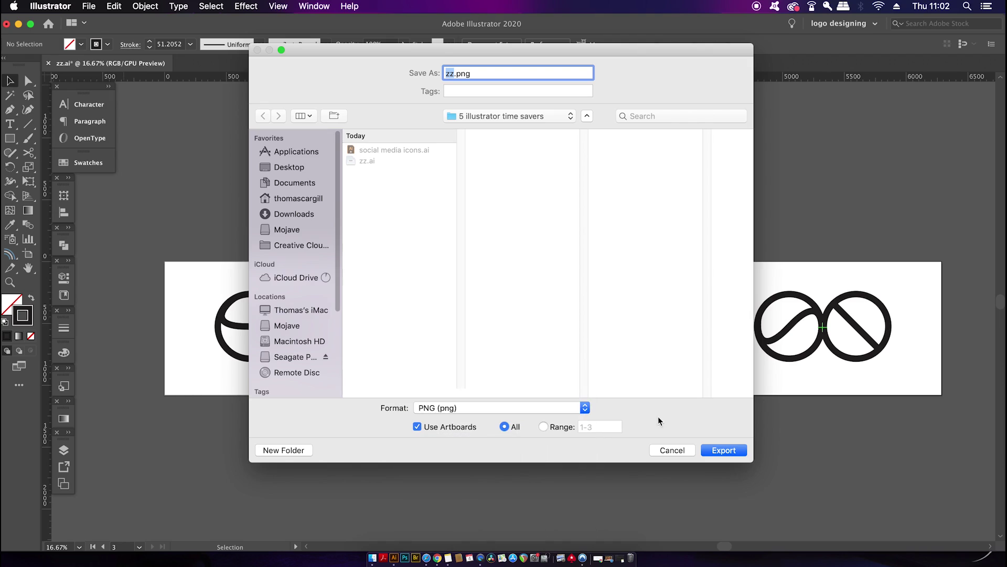
# Step: Limit the export to the artboard range 2-3
pyautogui.click(549, 429)
pyautogui.click(602, 426)
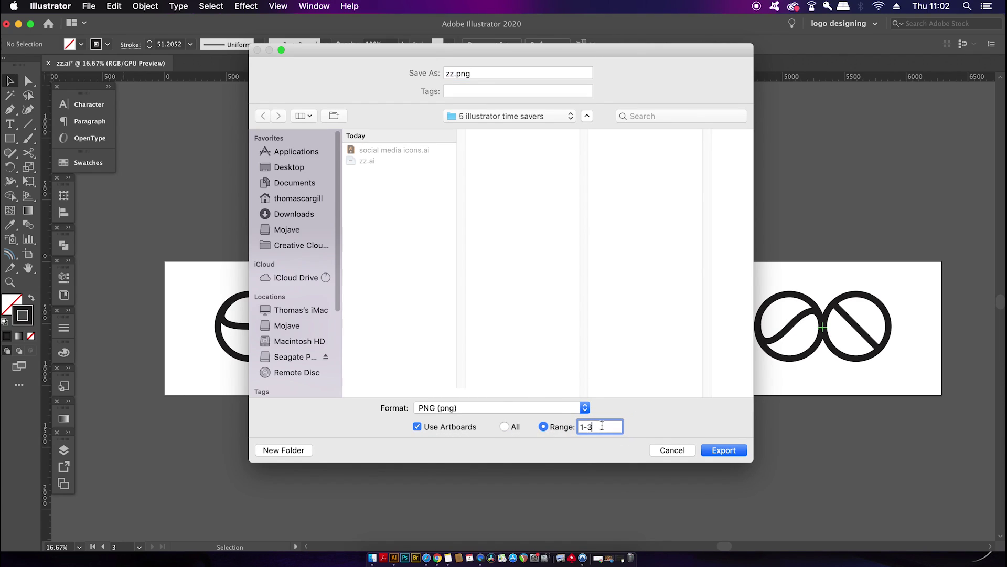
pyautogui.press('BackSpace')
pyautogui.write('1')
pyautogui.press('BackSpace')
pyautogui.press('BackSpace')
pyautogui.press('BackSpace')
pyautogui.write('2-3')
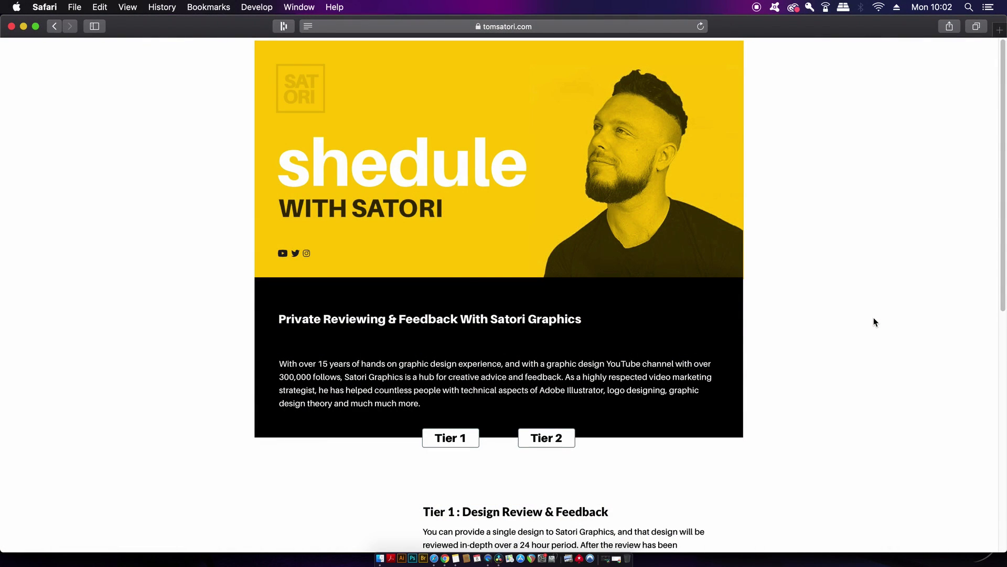
# Step: Preview the $55.00 Tier 1 ordering options, then open the $95.00 Tier 2 Portfolio Facelift's
pyautogui.click(450, 445)
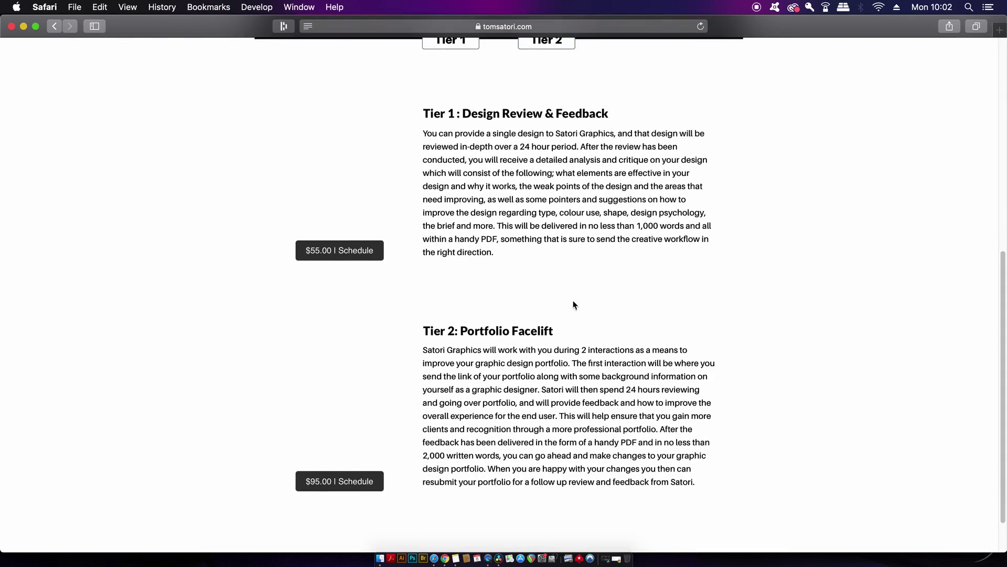
pyautogui.click(352, 253)
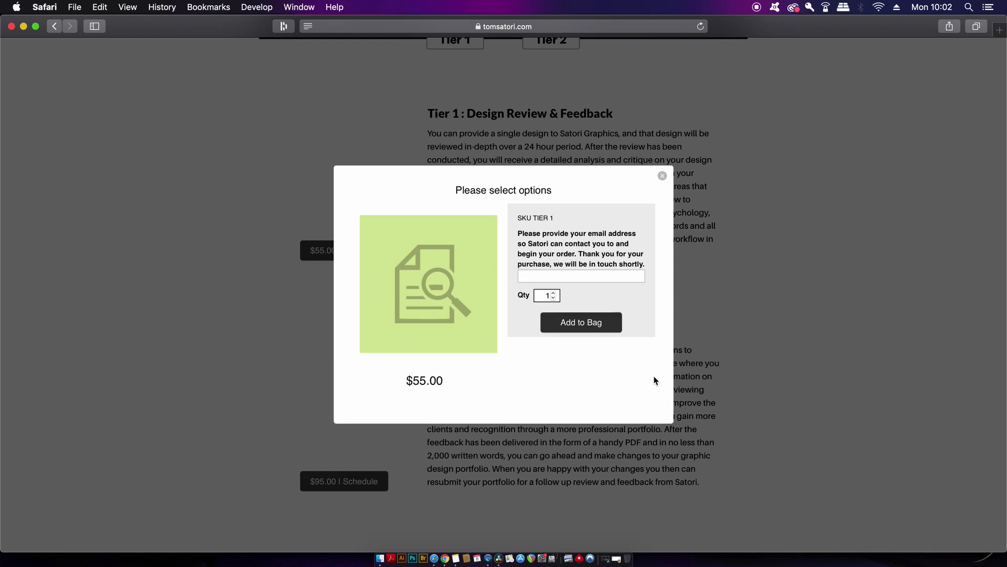
pyautogui.click(662, 175)
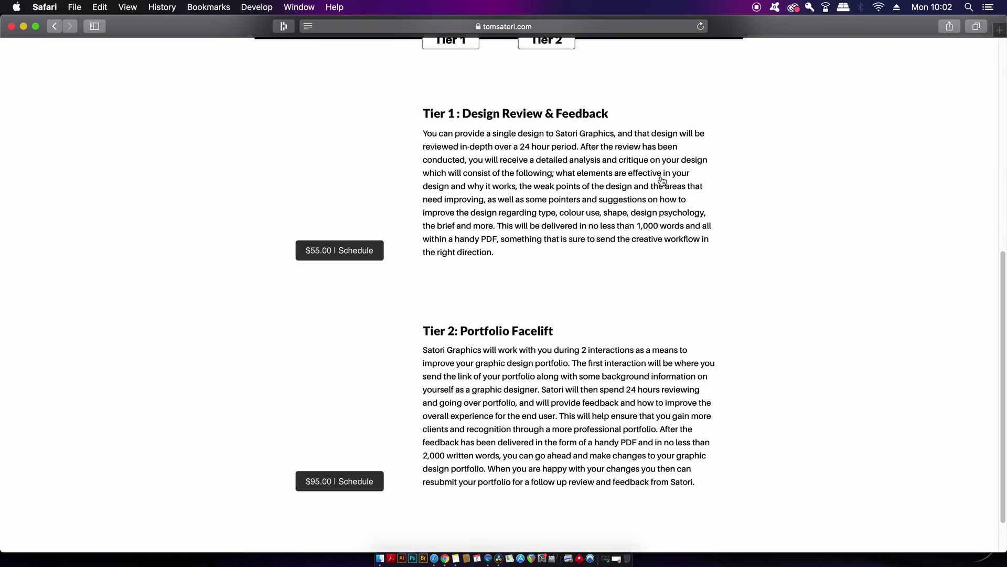
pyautogui.scroll(-2, 550, 62)
pyautogui.click(366, 427)
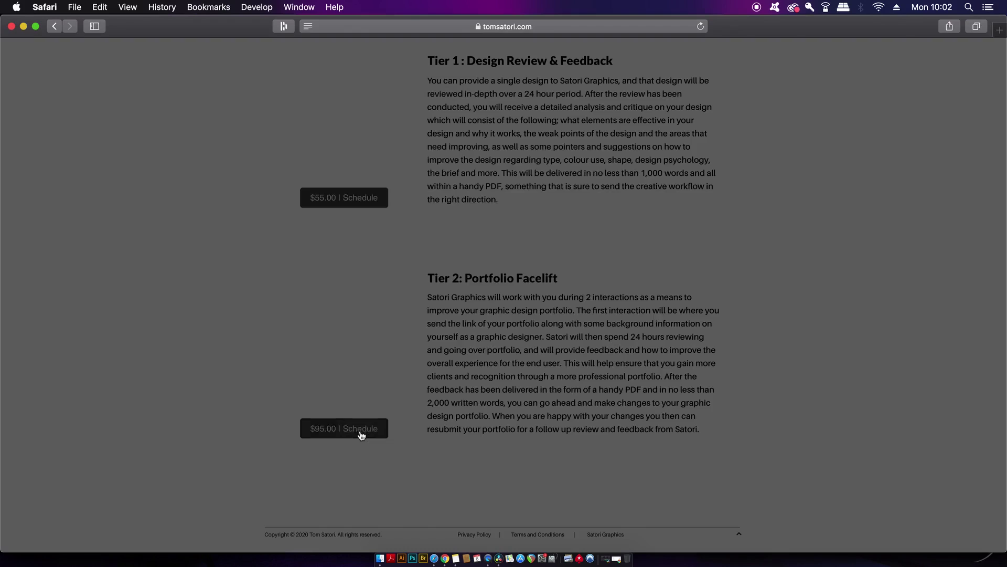